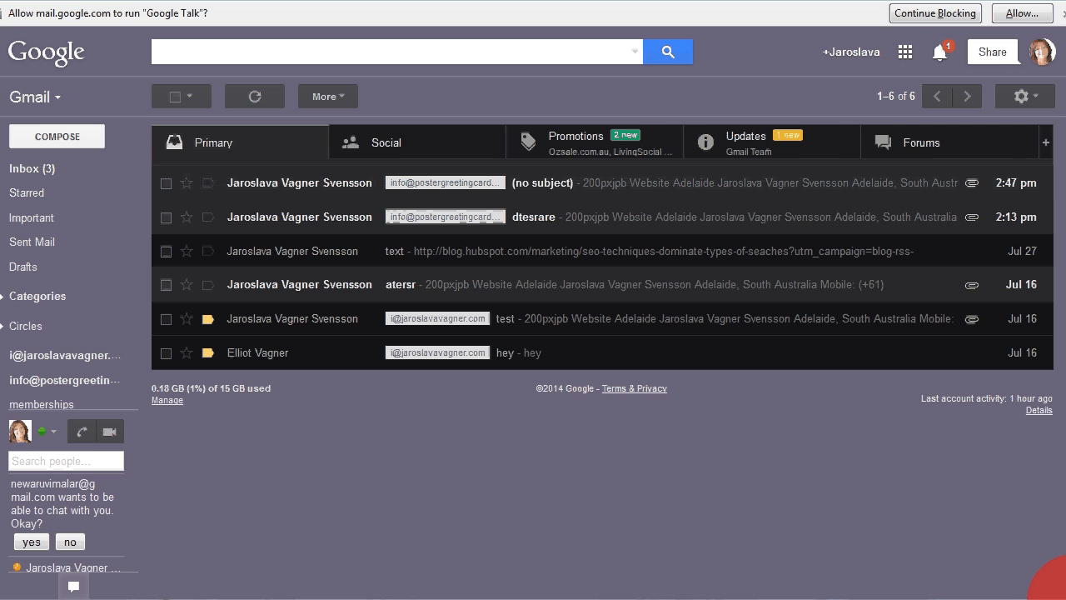
Step: Open Gmail's Settings from the gear menu to show the General tab's language and page-size options
left_click_drag(1065, 598, 1060, 594)
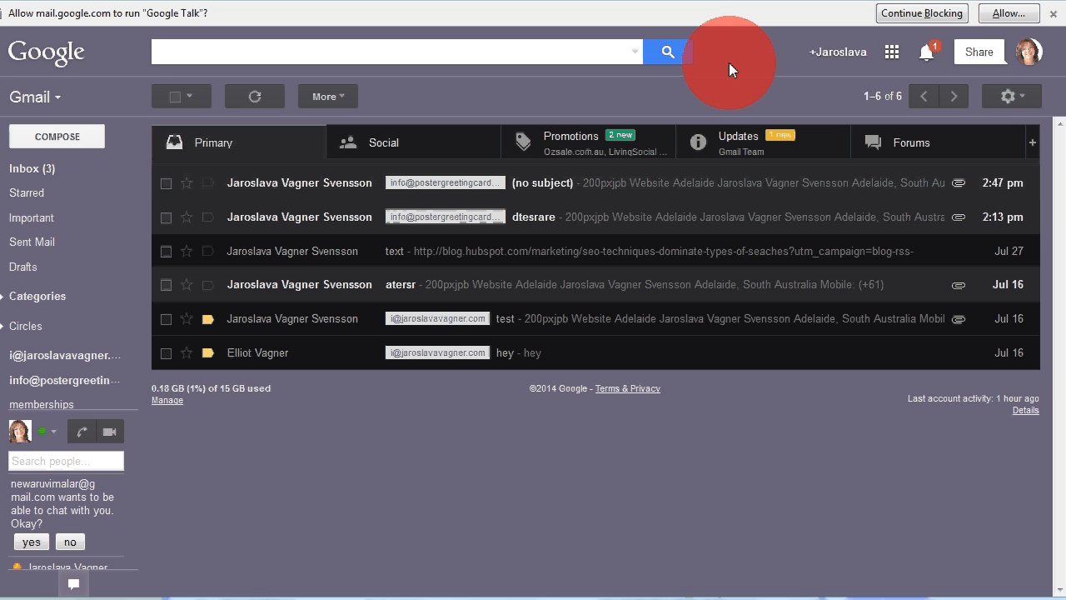
left_click(1011, 95)
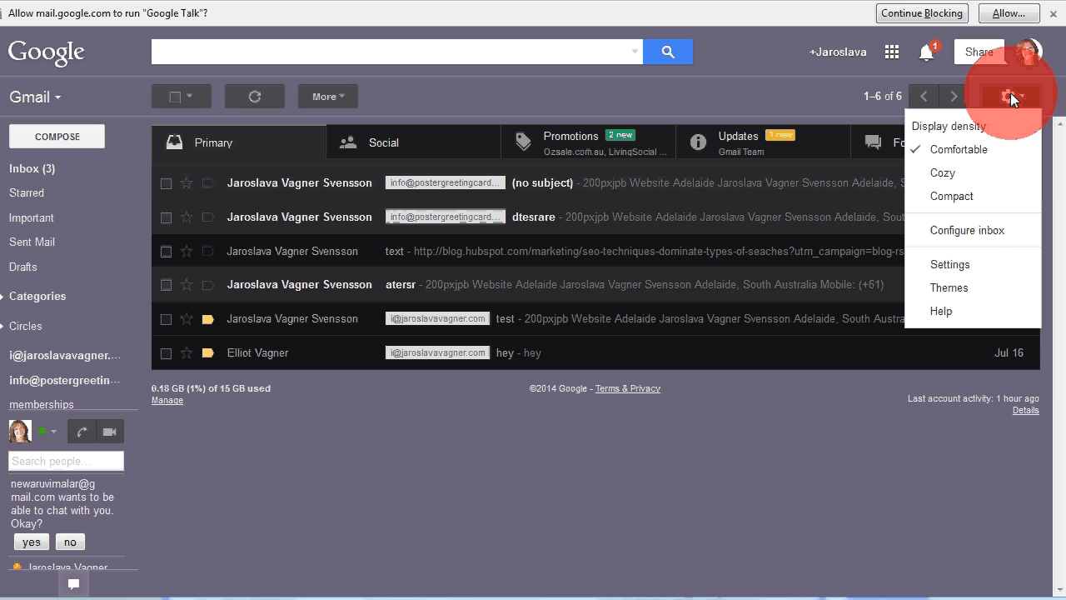
left_click(956, 269)
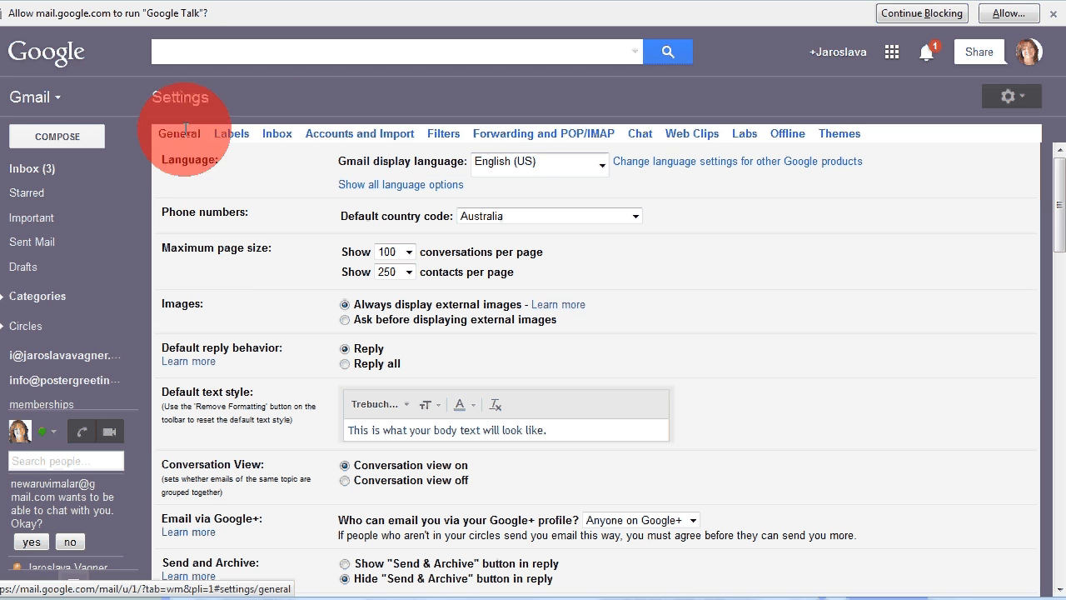
left_click(298, 135)
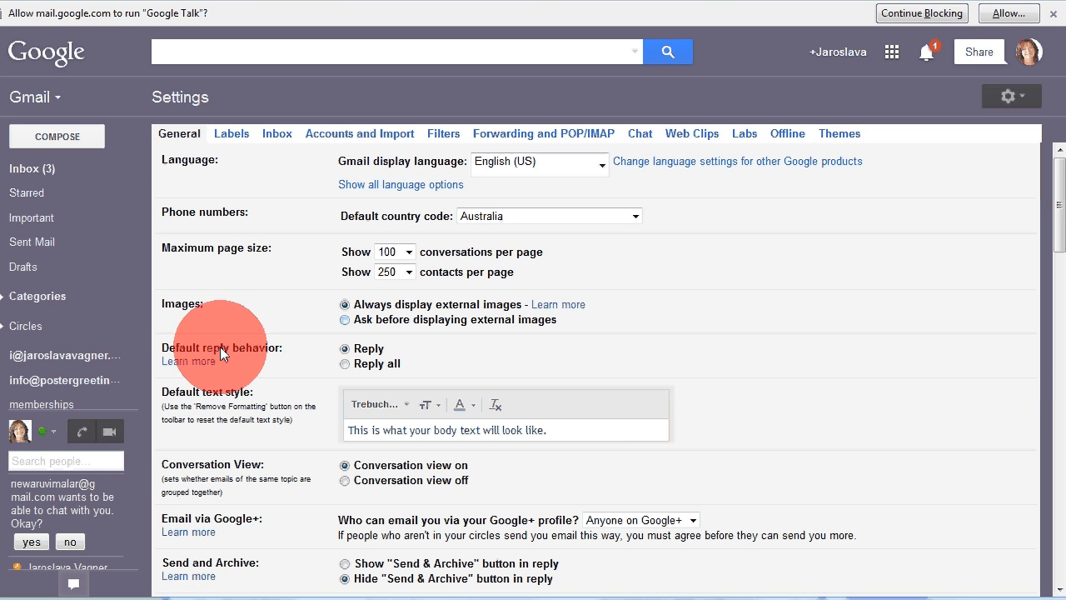
scroll(711, 359, "down", 1)
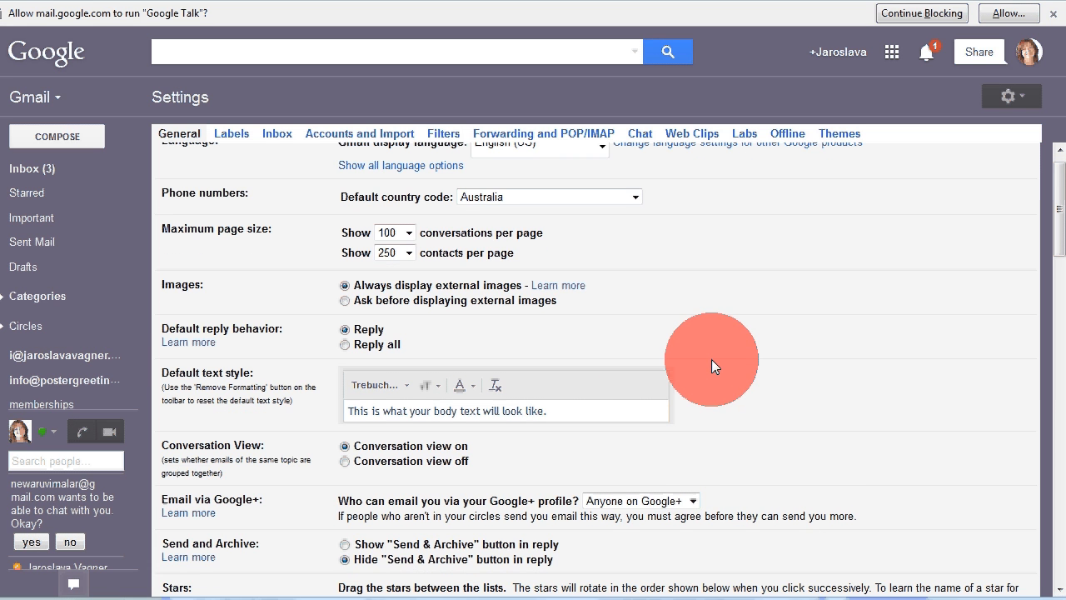
scroll(711, 356, "up", 1)
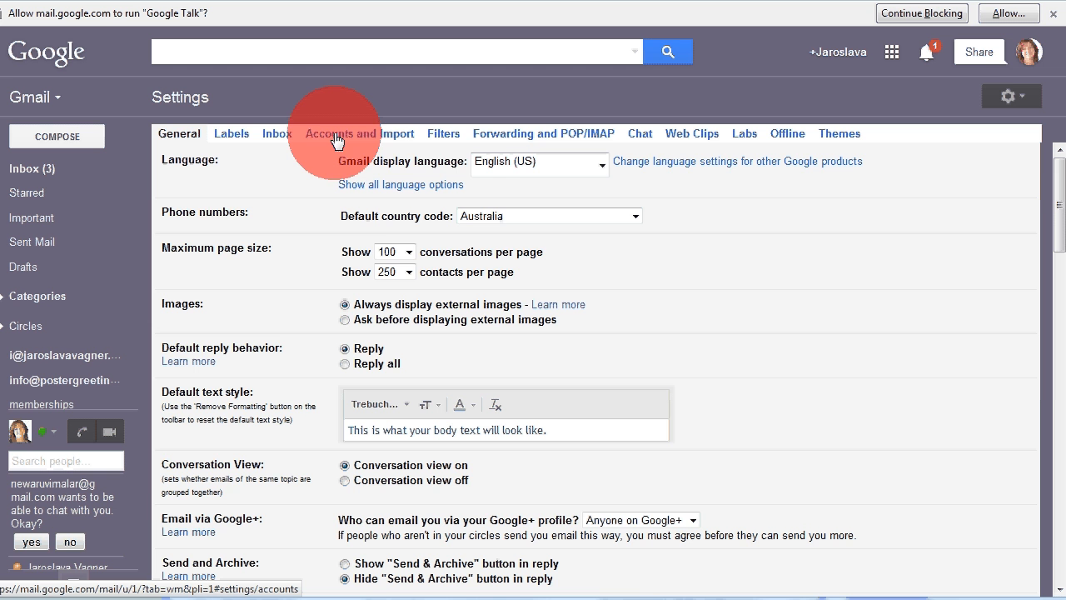
Step: Switch to the Accounts and Import tab and begin adding a POP3 mail account you own
left_click(366, 139)
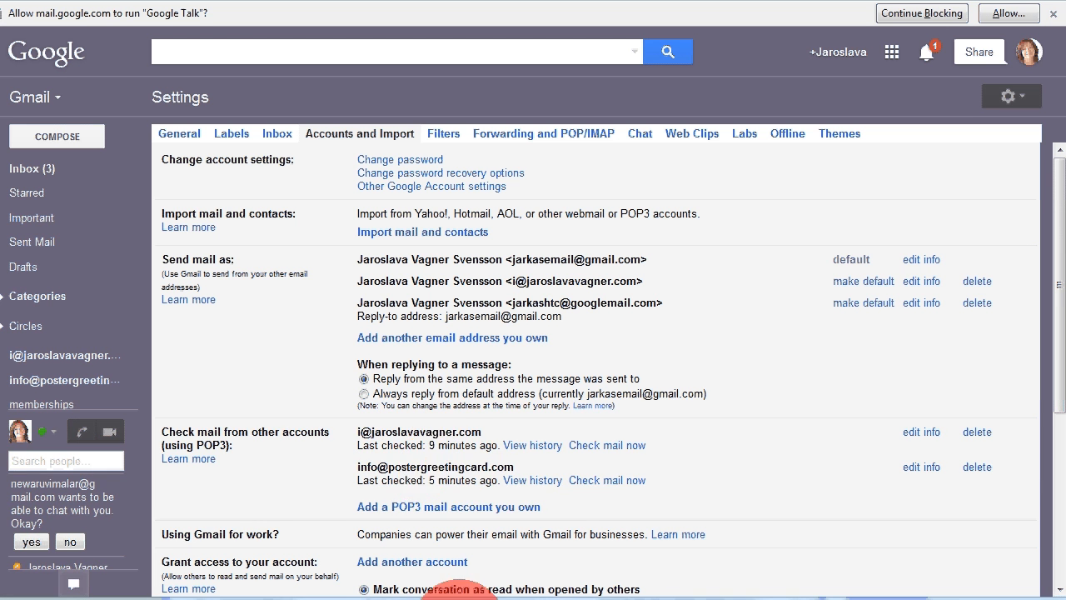
left_click(446, 516)
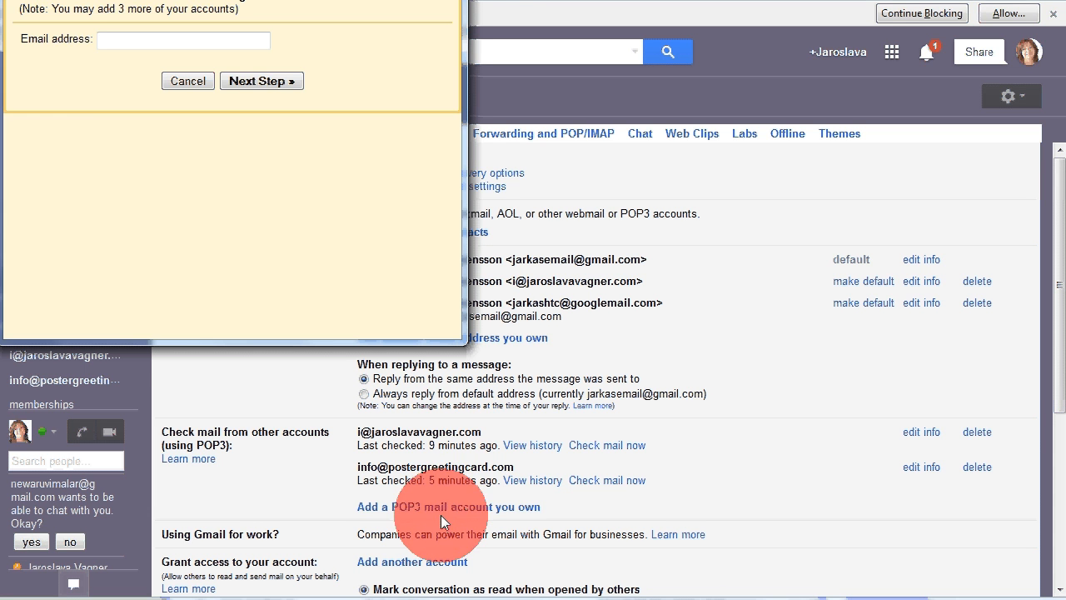
left_click(155, 42)
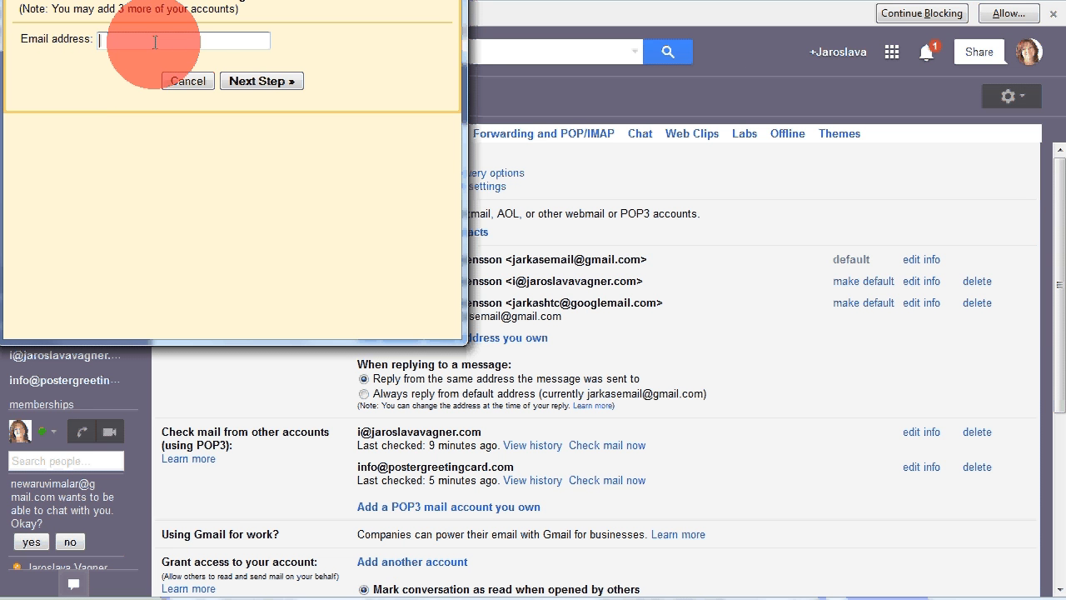
type("test")
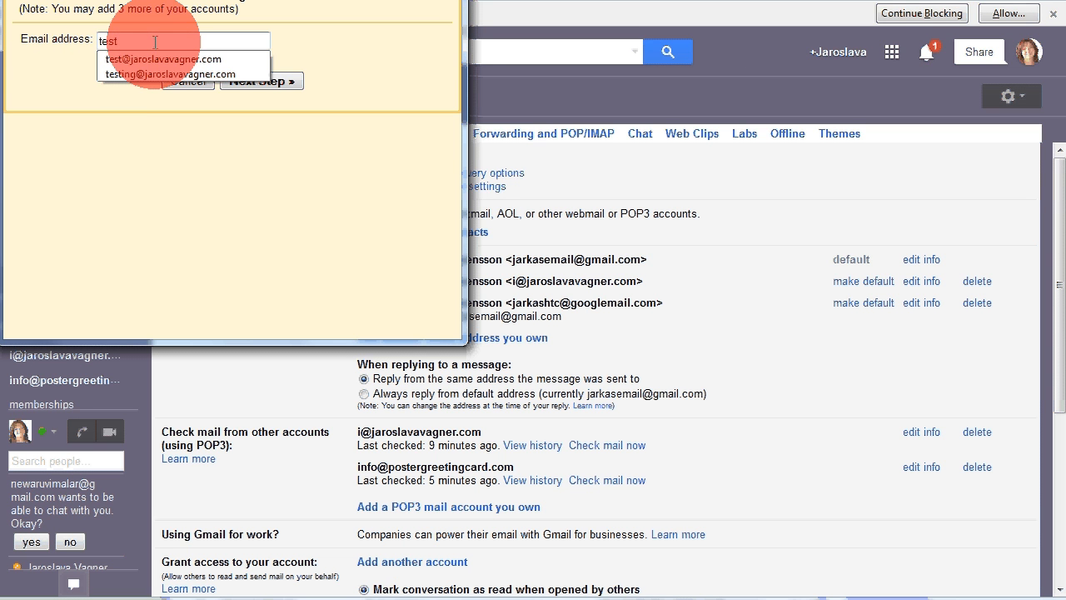
left_click(164, 58)
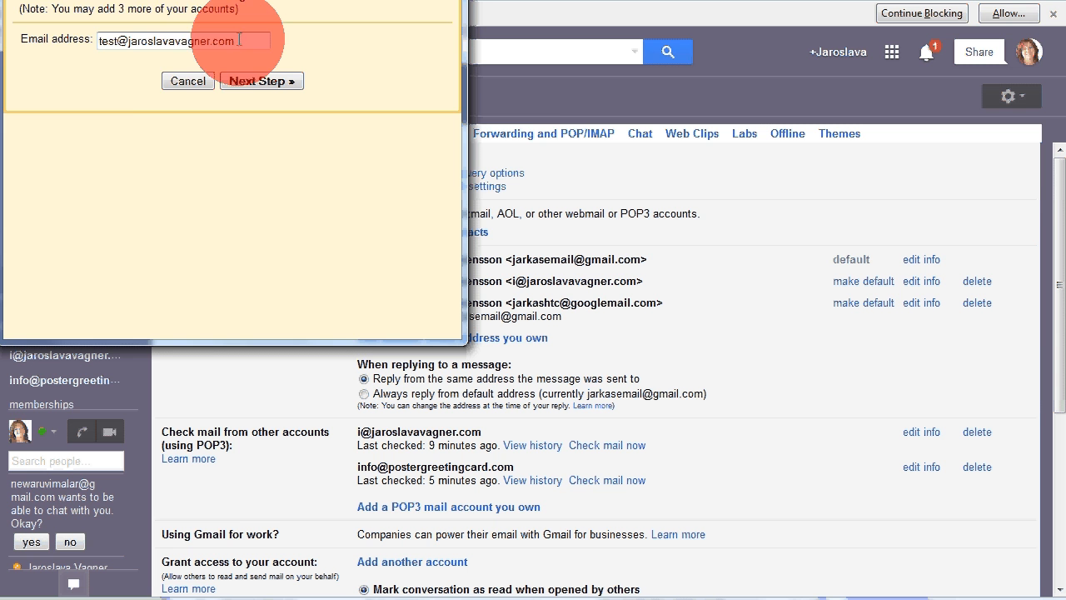
left_click(250, 81)
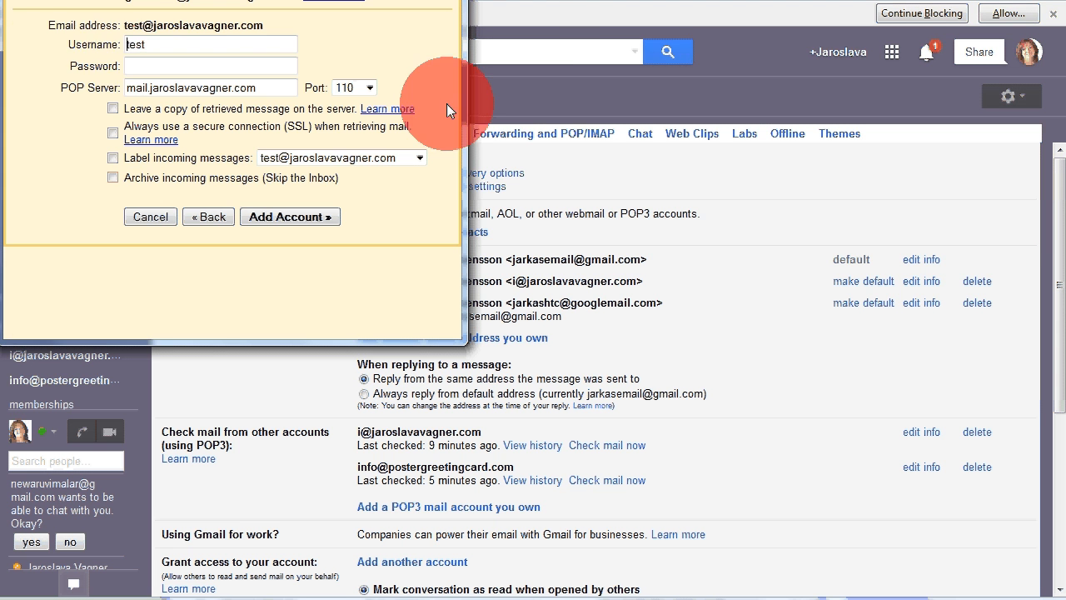
Step: Fill in the saved username, retype the account password, and switch to the one.com mail page
left_click(156, 44)
left_click(175, 61)
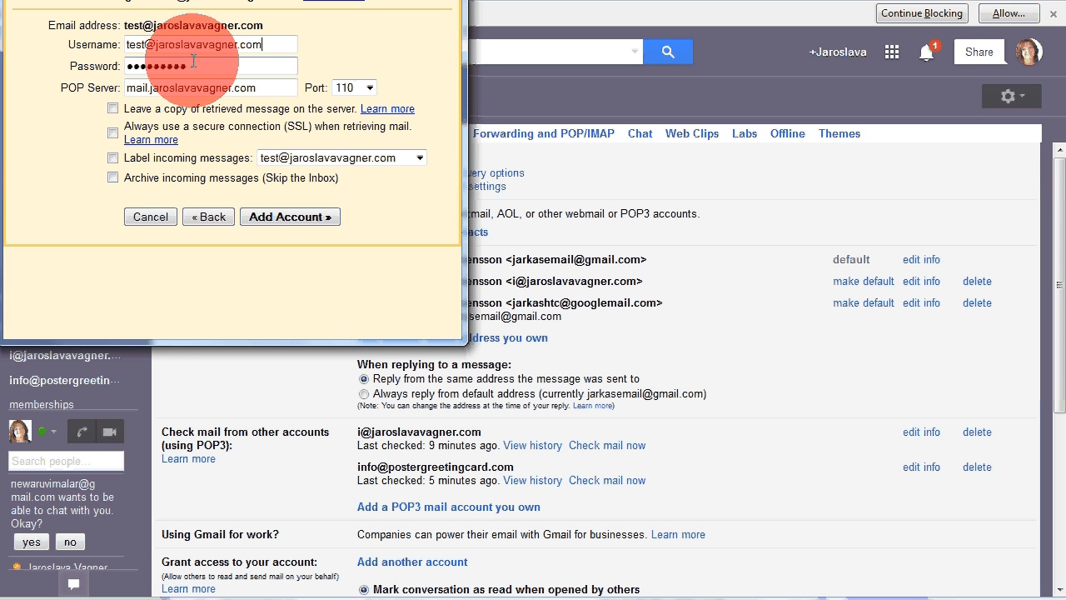
left_click_drag(203, 66, 133, 63)
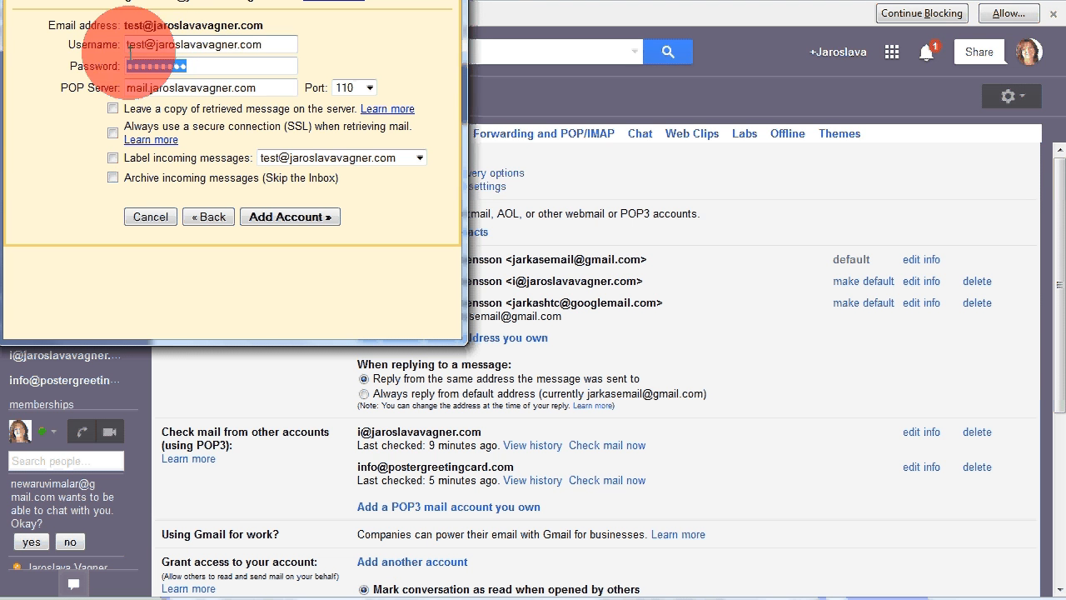
key("BackSpace")
type("********")
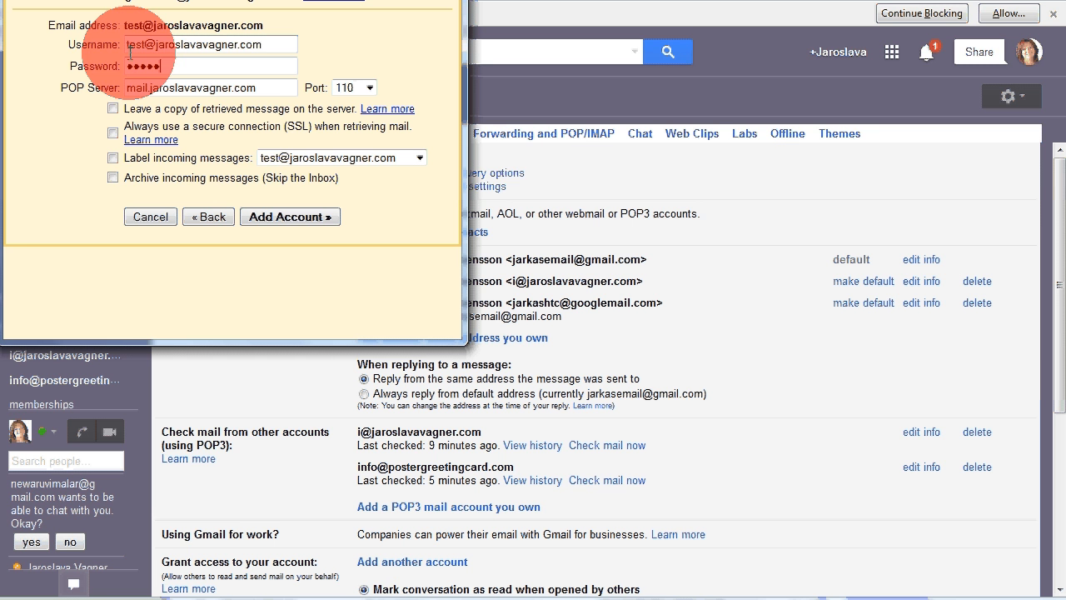
type("*")
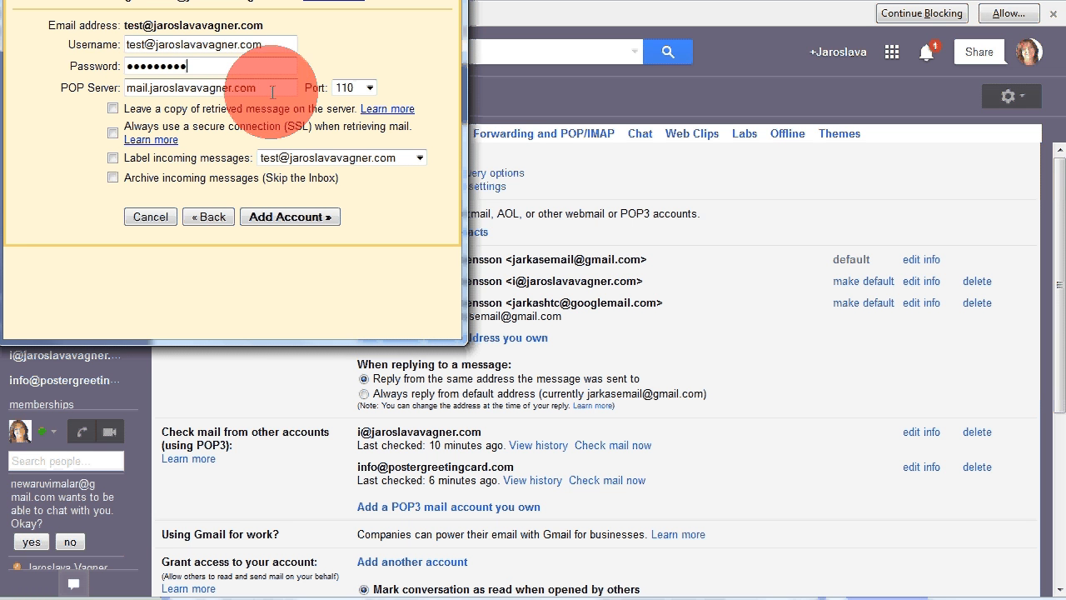
left_click_drag(270, 0, 325, 16)
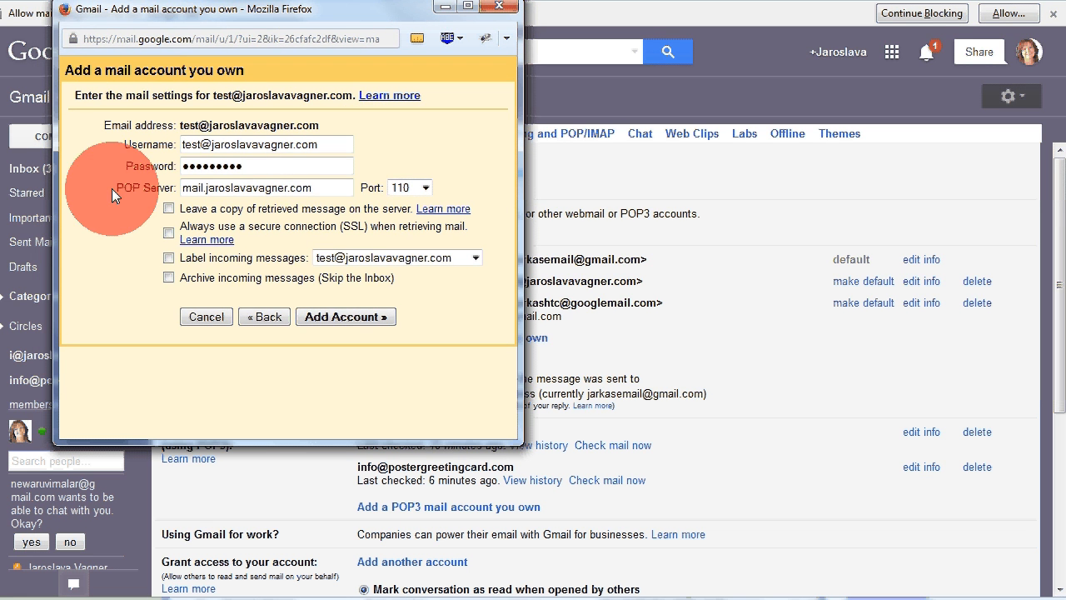
key("alt+Tab")
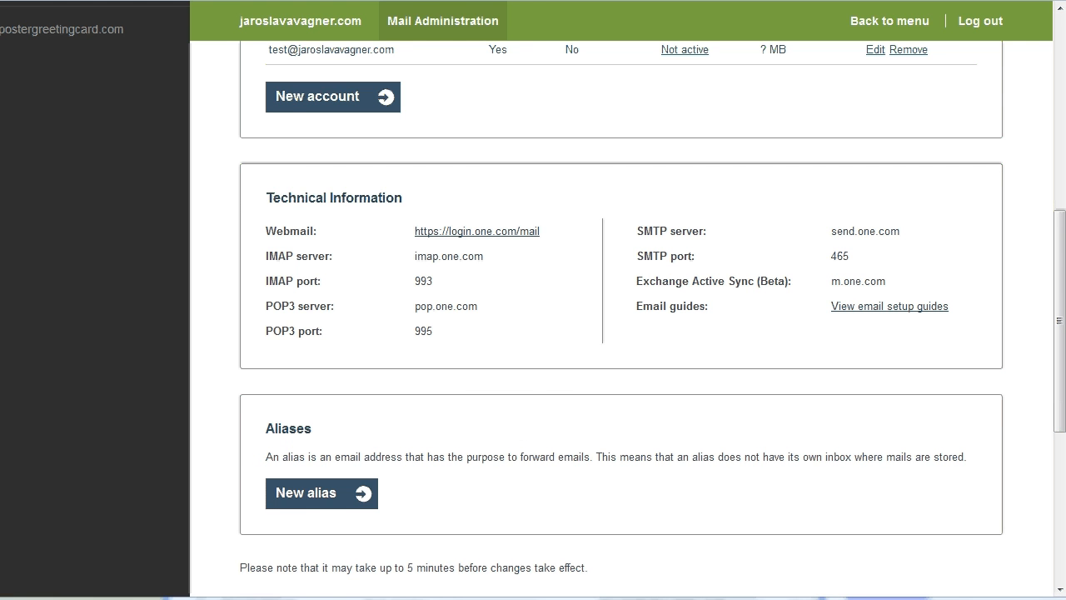
Step: Read POP3 server pop.one.com and port 995 on one.com, then return to Gmail's add-account form
mouse_move(125, 599)
left_click(179, 599)
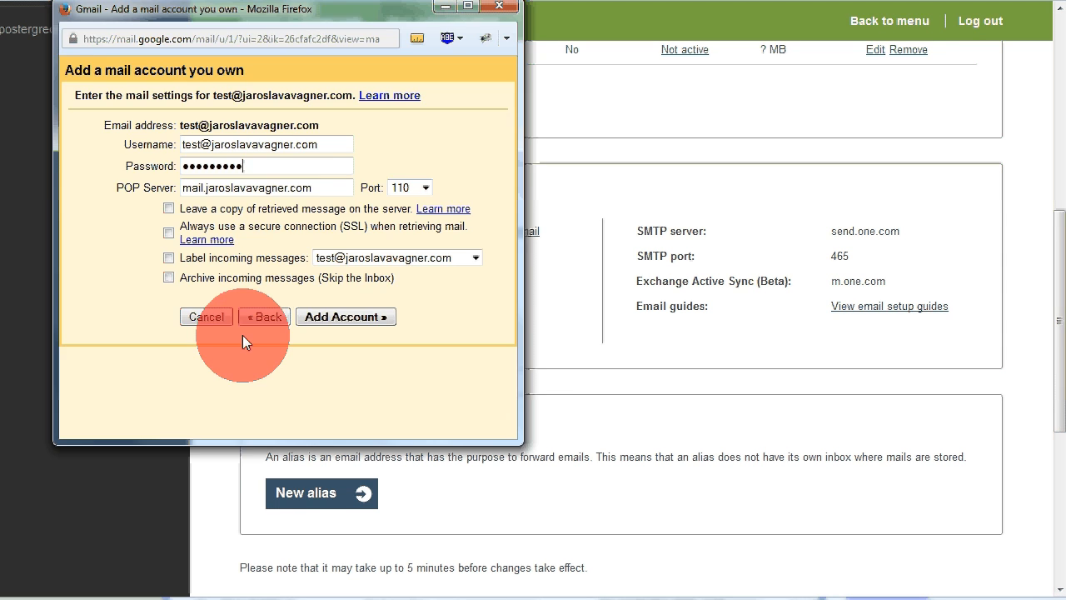
left_click_drag(364, 12, 337, 21)
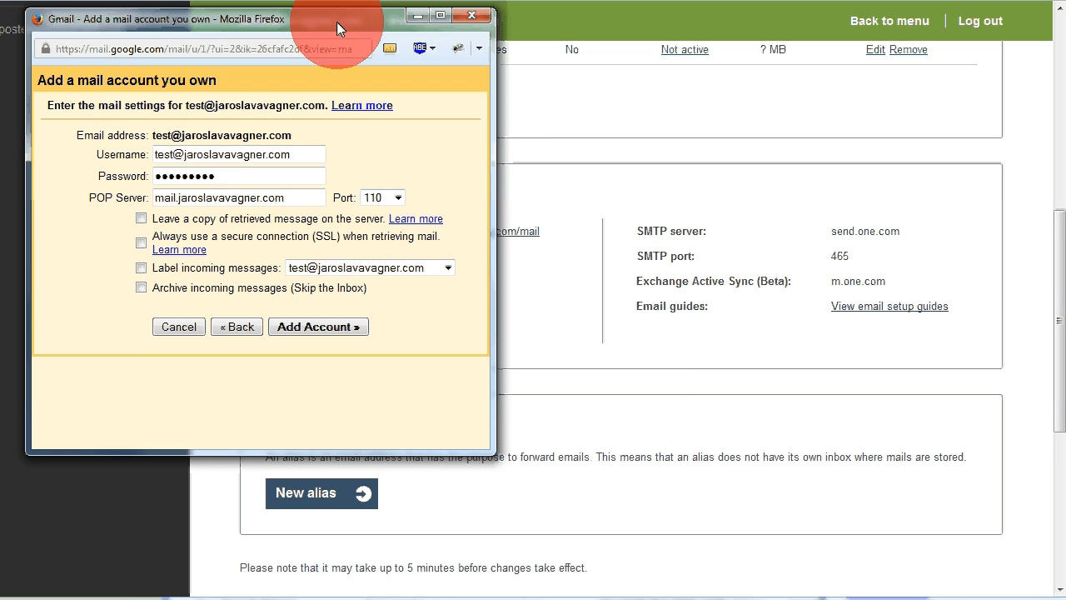
left_click(653, 358)
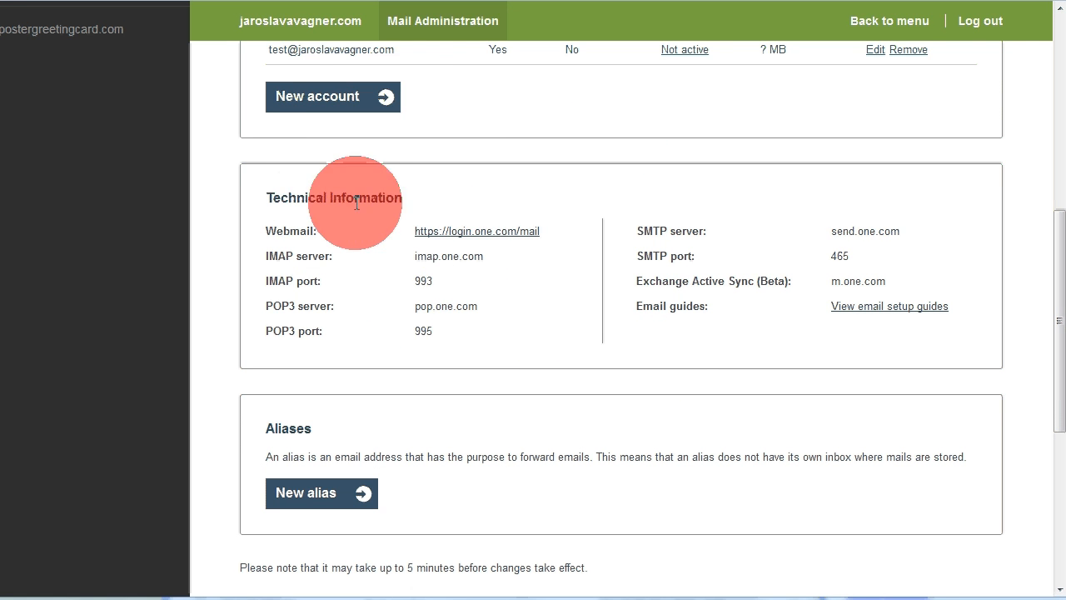
scroll(469, 172, "up", 4)
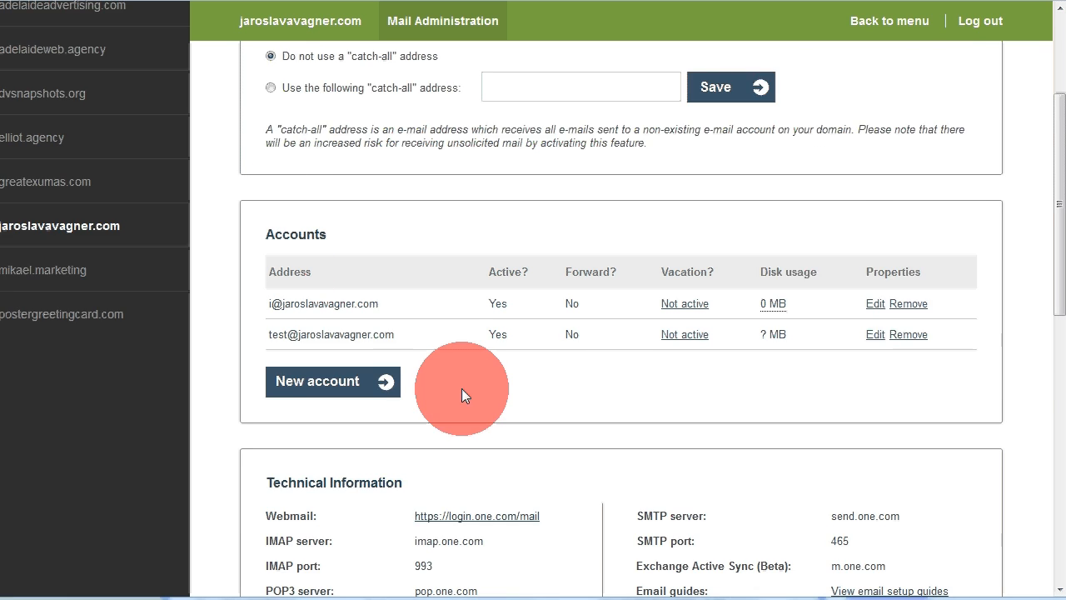
scroll(462, 388, "down", 2)
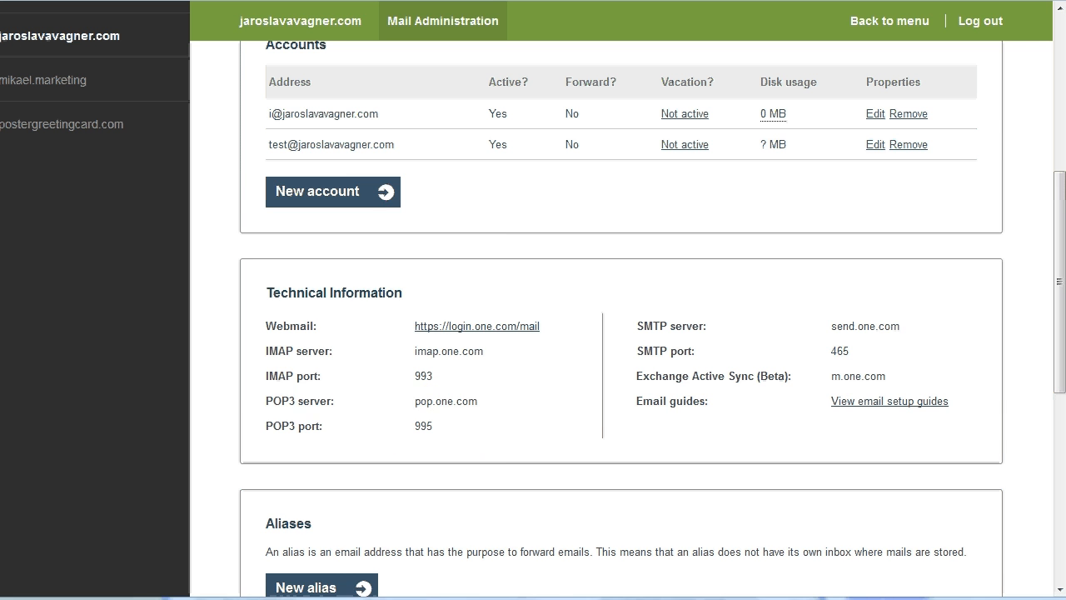
left_click(166, 597)
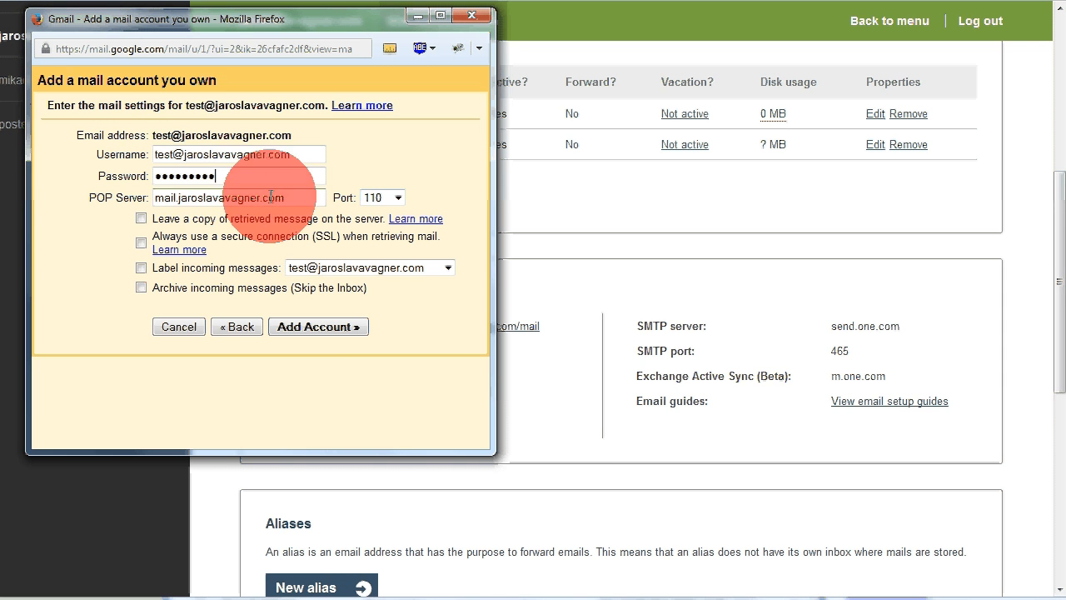
Step: Set POP server pop.one.com, port 995, enable SSL and label incoming messages, then add the account
left_click_drag(302, 199, 155, 199)
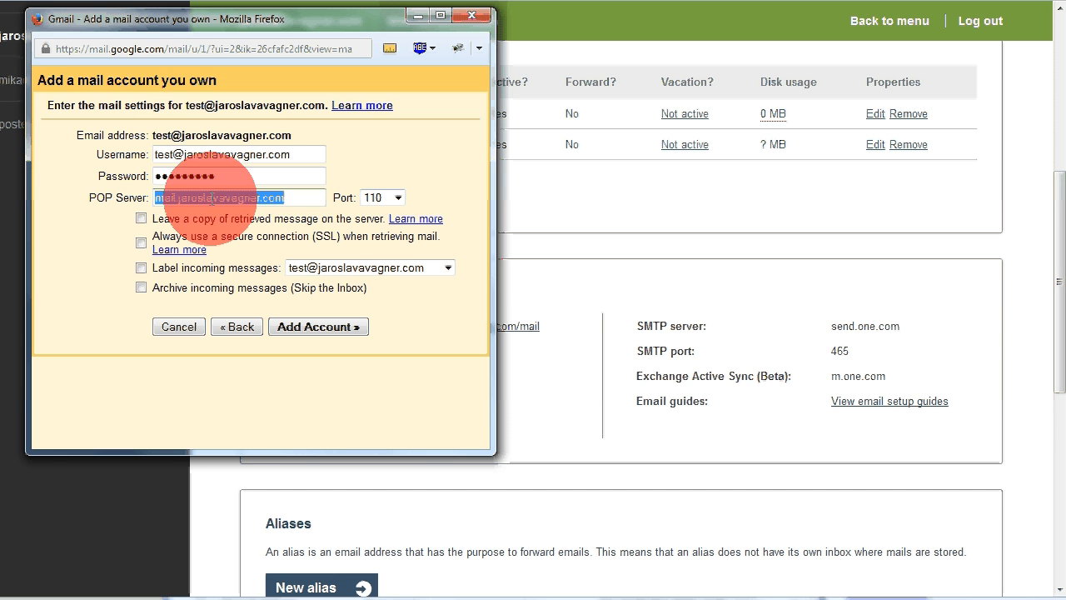
type("po")
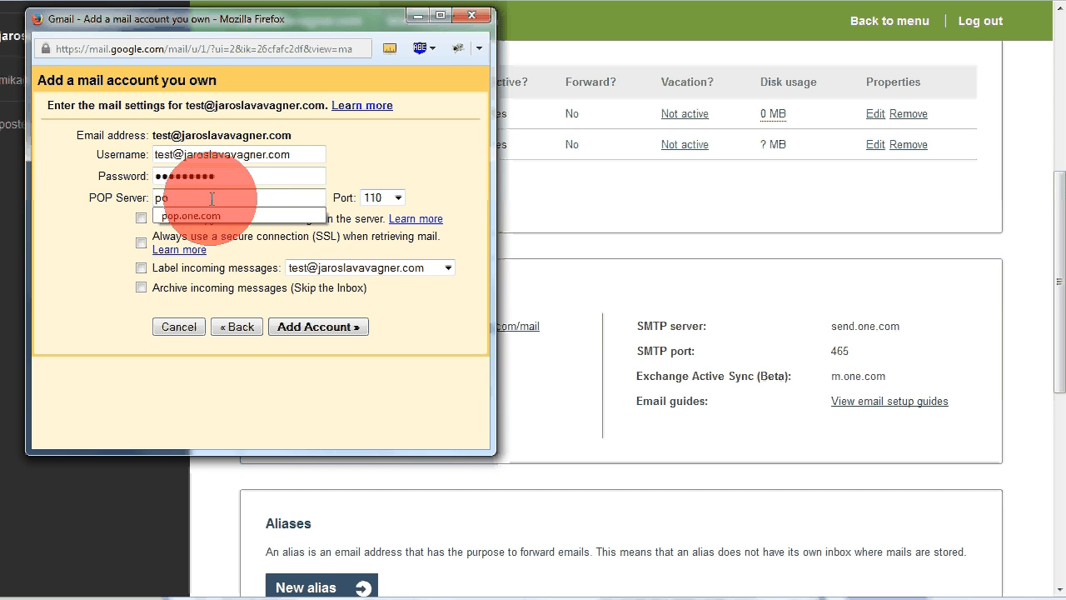
left_click(218, 216)
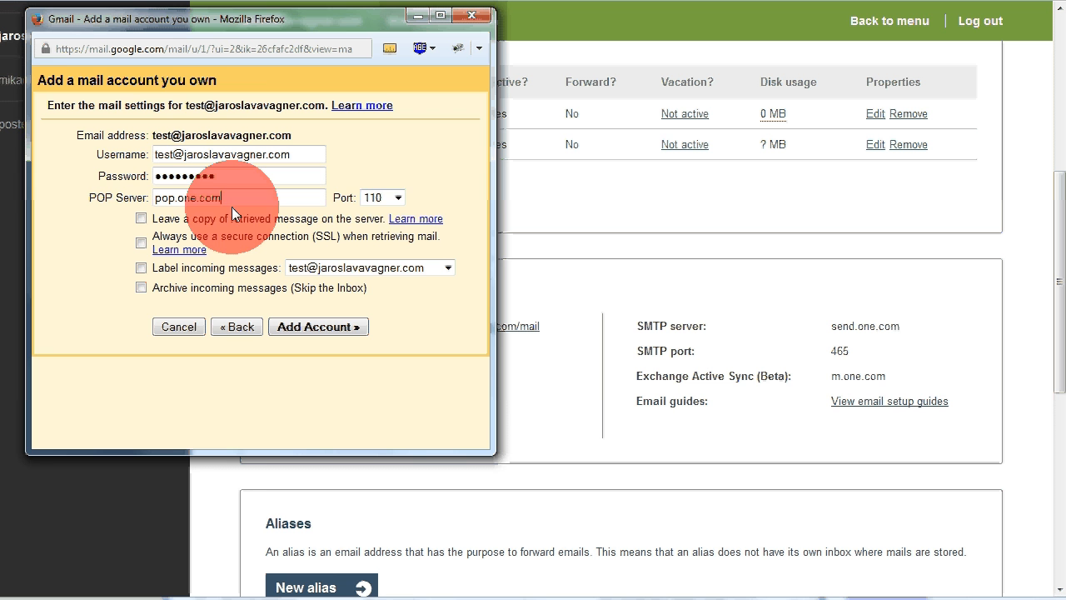
left_click(399, 198)
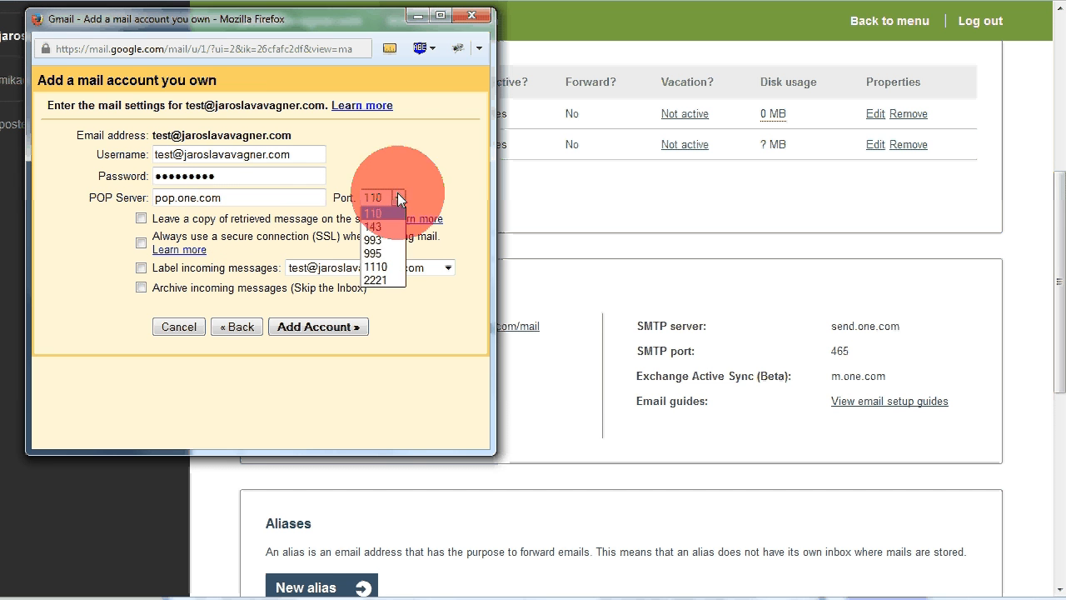
left_click(381, 252)
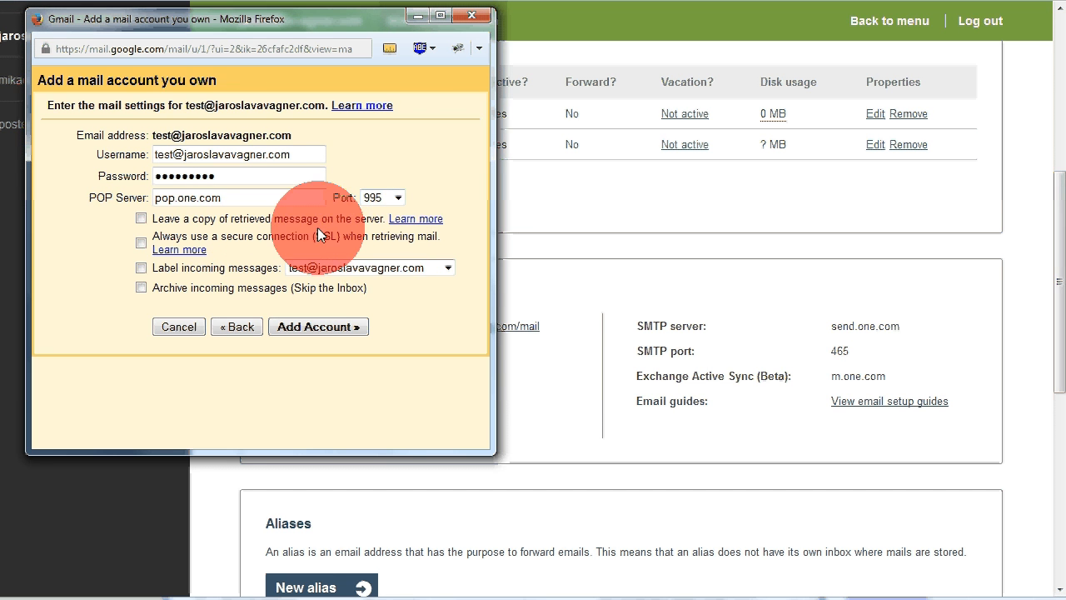
left_click(141, 242)
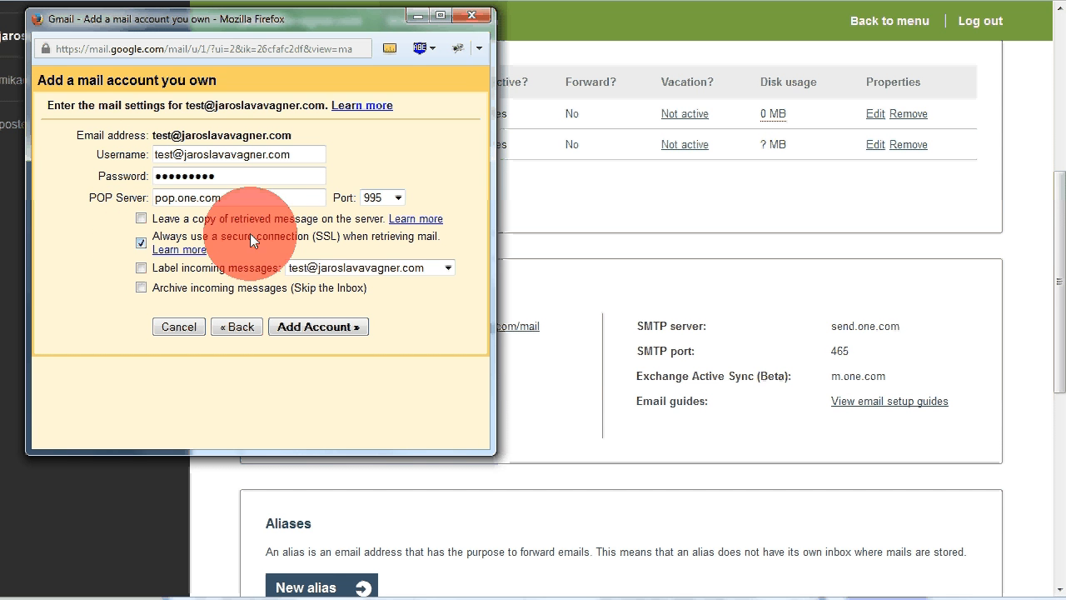
left_click(141, 268)
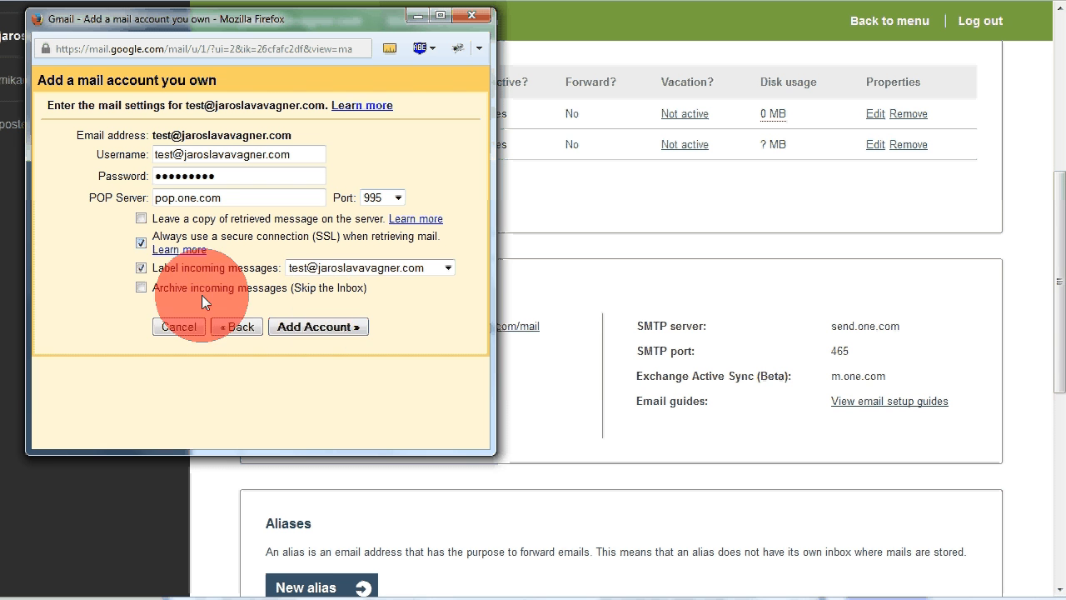
left_click(299, 327)
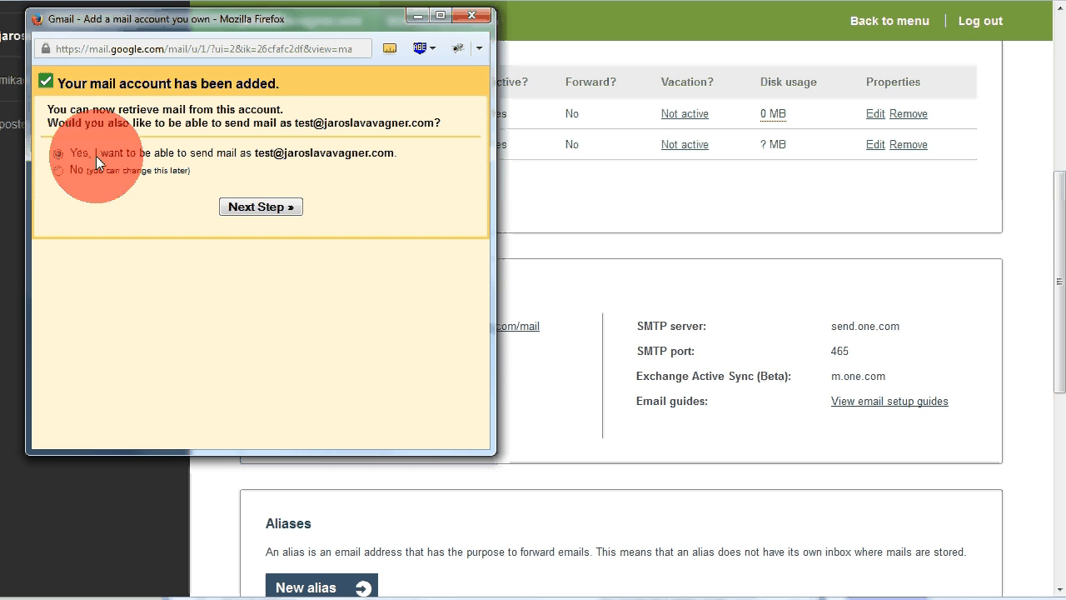
Step: Skip setting up sending from the new address and go back to the Accounts and Import list
left_click(253, 207)
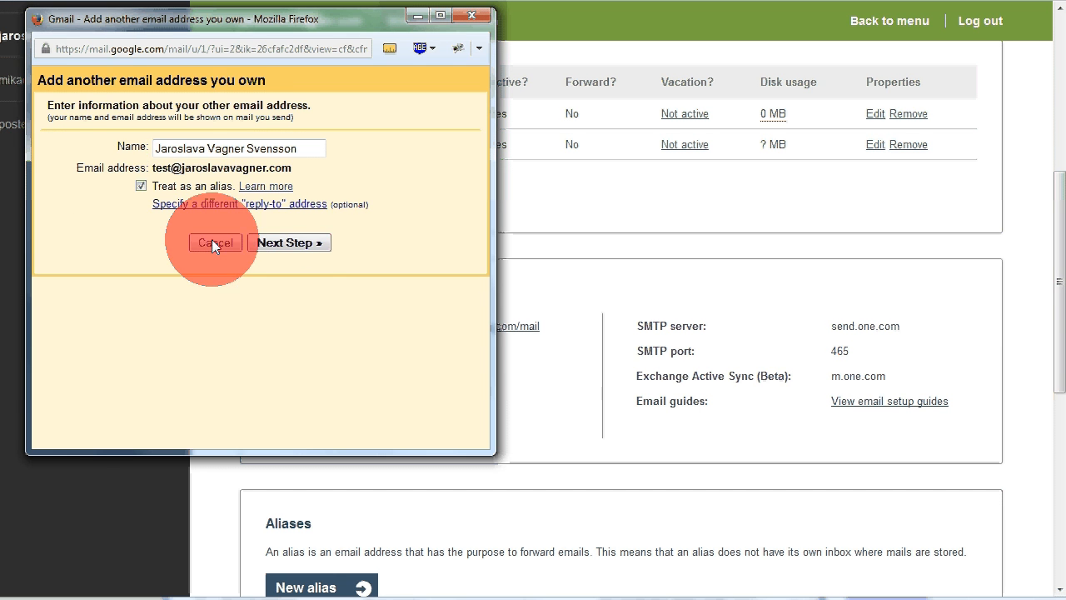
left_click(289, 243)
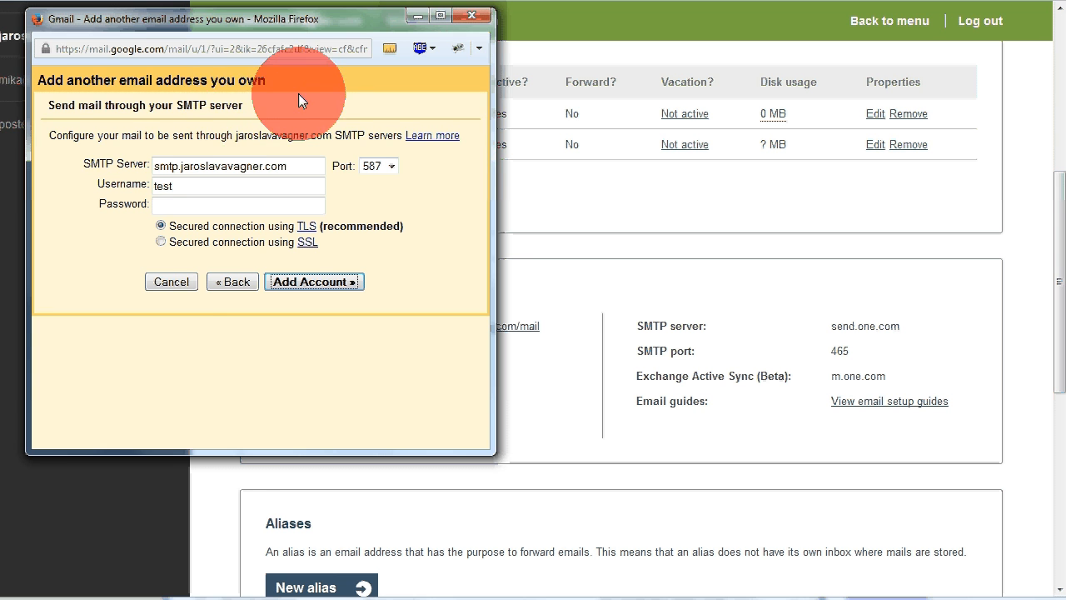
left_click(171, 281)
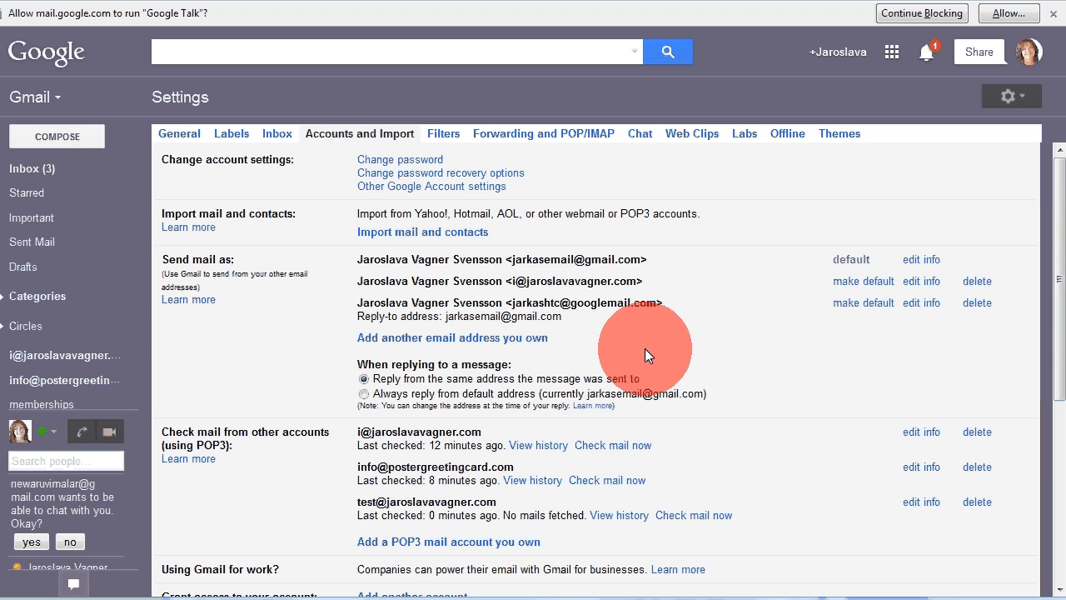
scroll(644, 348, "down", 2)
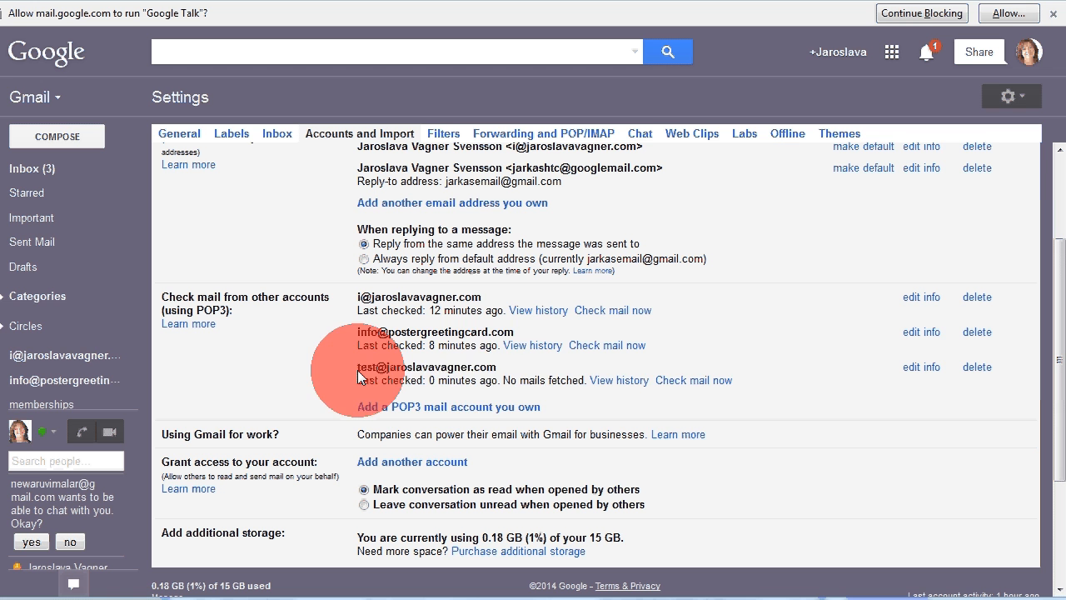
Step: Run 'Check mail now' for the test account, then return to the Inbox
left_click_drag(358, 377, 758, 379)
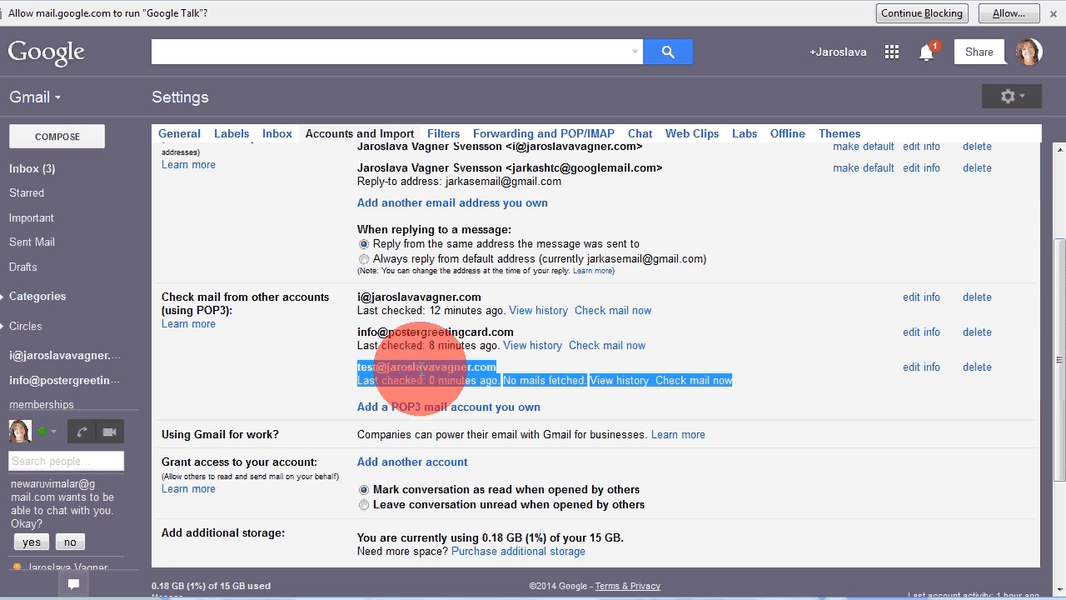
left_click(343, 371)
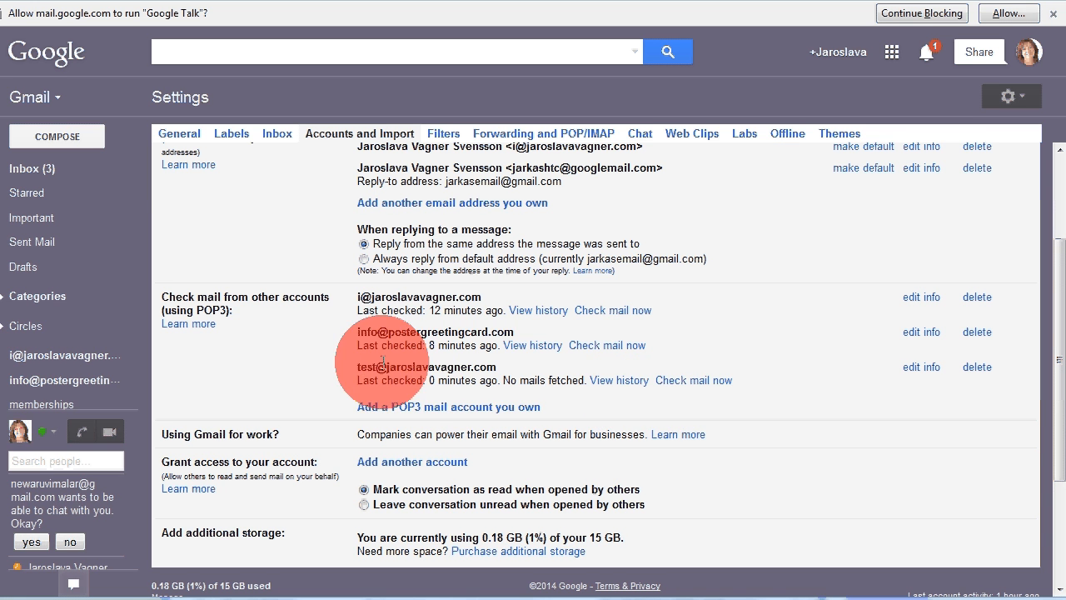
left_click(695, 381)
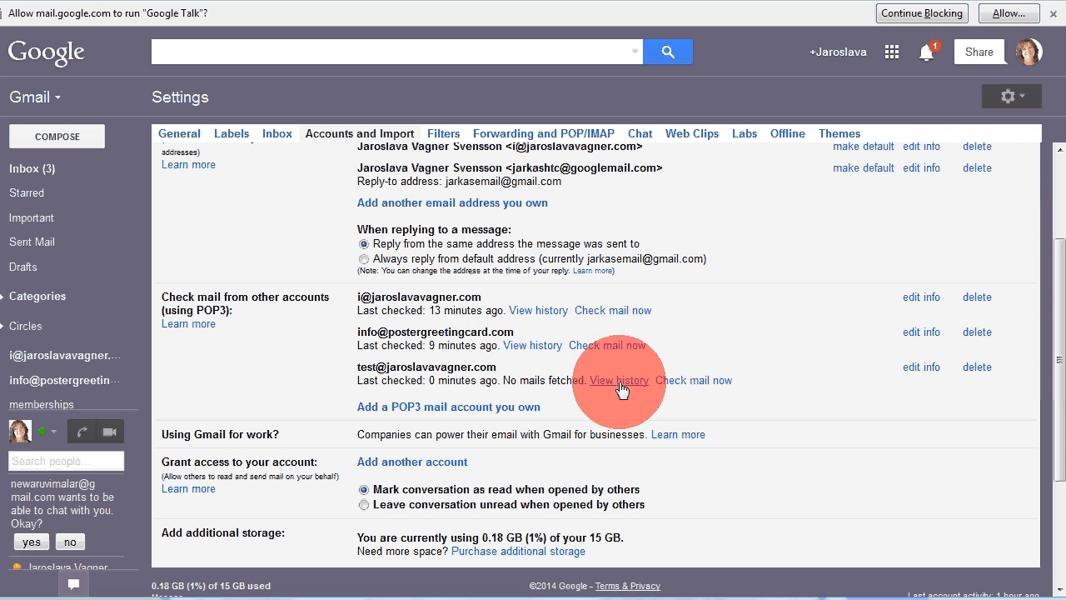
left_click(45, 174)
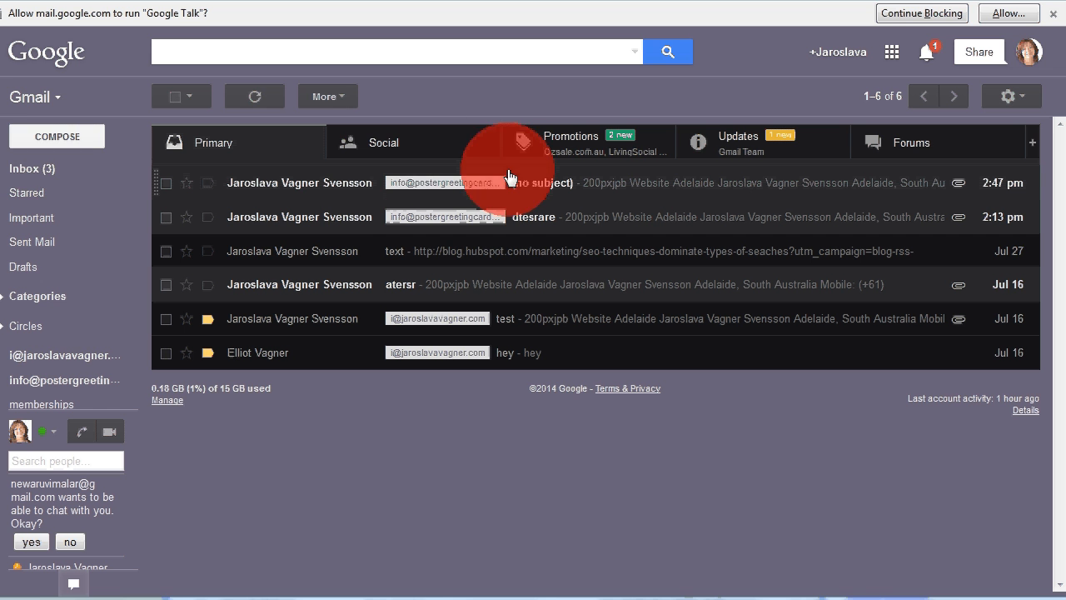
left_click(281, 97)
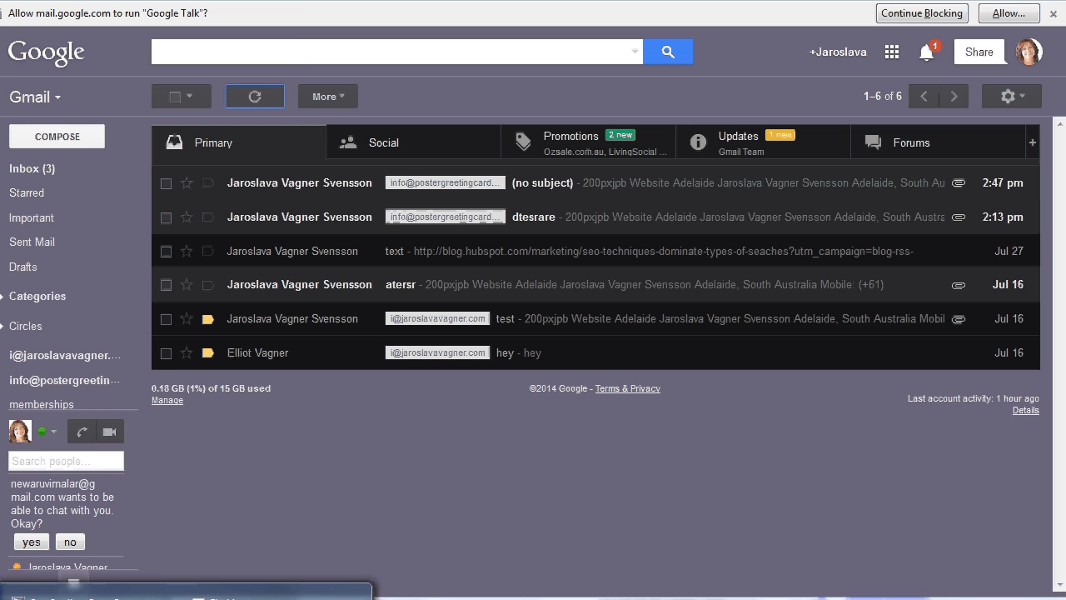
left_click(239, 597)
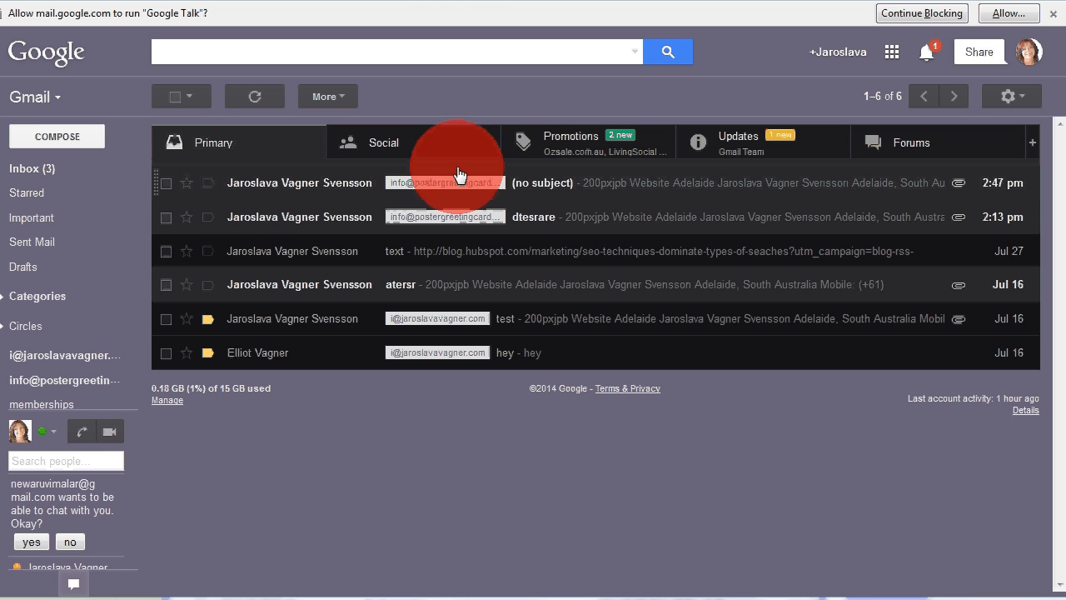
mouse_move(250, 222)
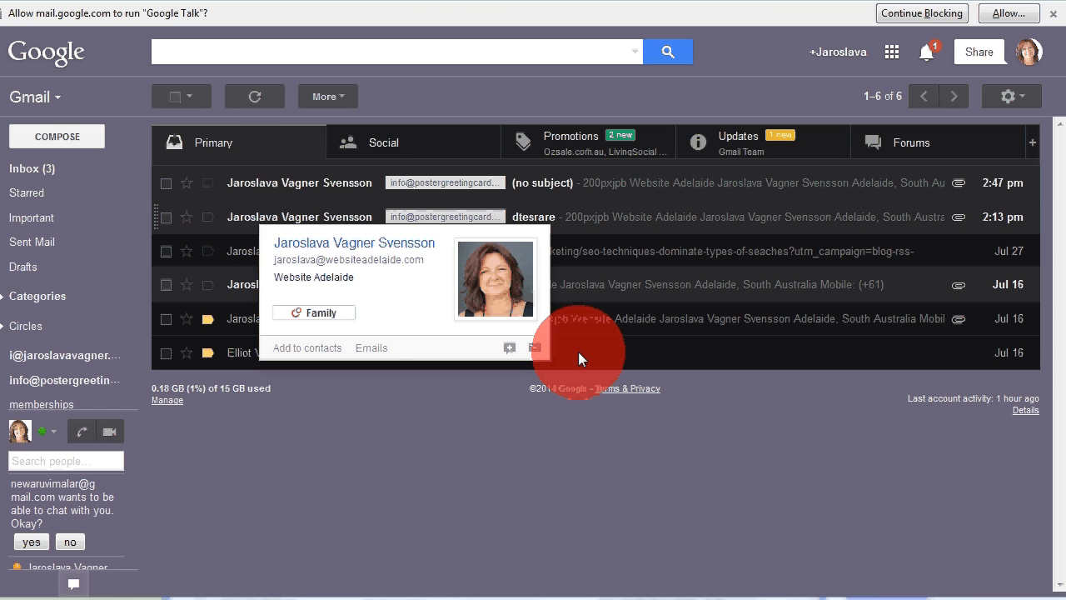